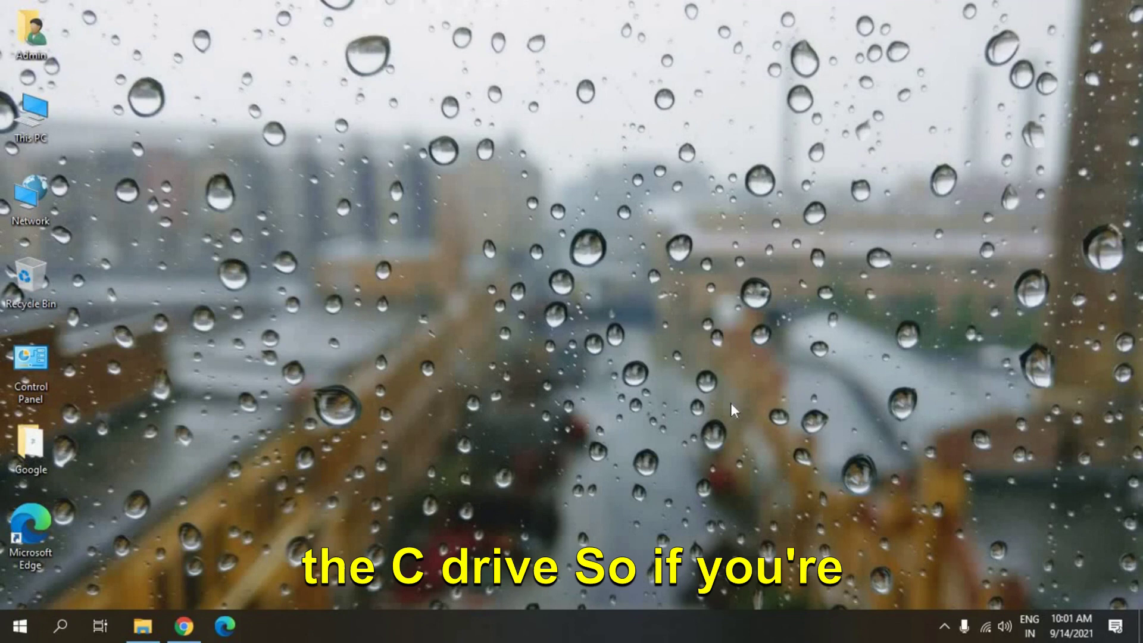
# In This PC, check free space on Local Disk (C:) at 51.6 GB and New Volume (D:) at 34.6 GB.
pyautogui.click(143, 626)
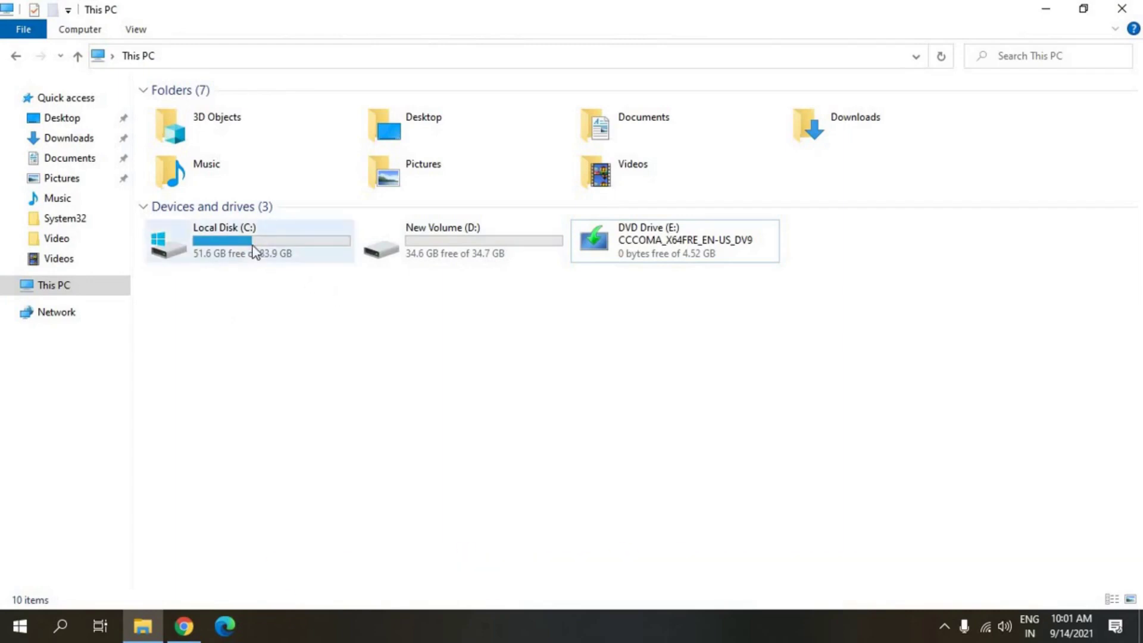
pyautogui.moveTo(277, 243)
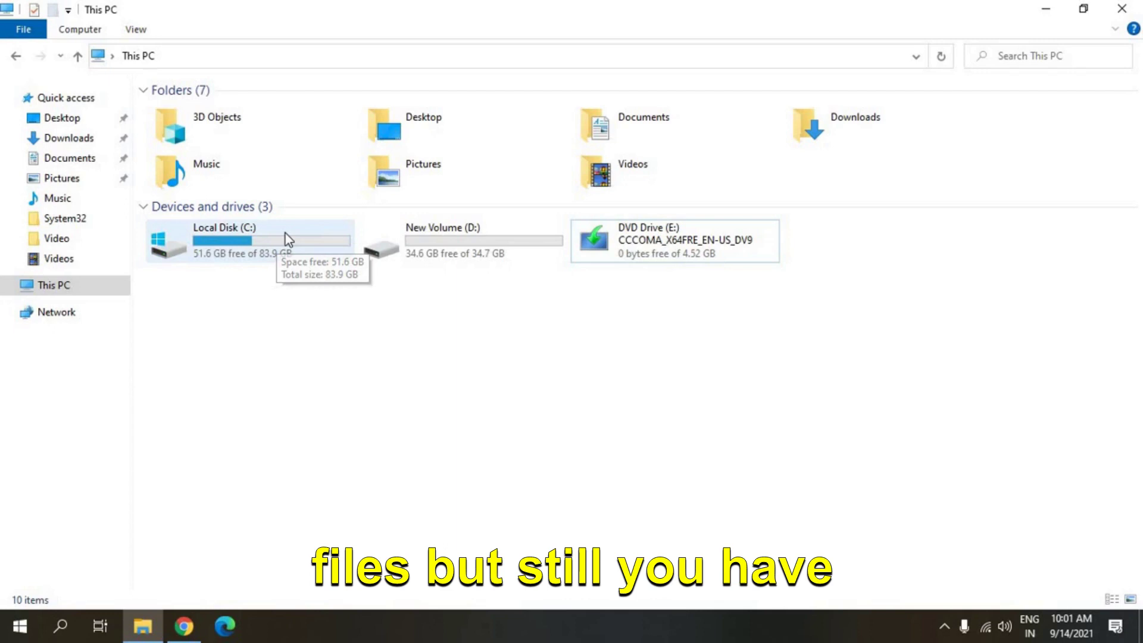
pyautogui.click(265, 248)
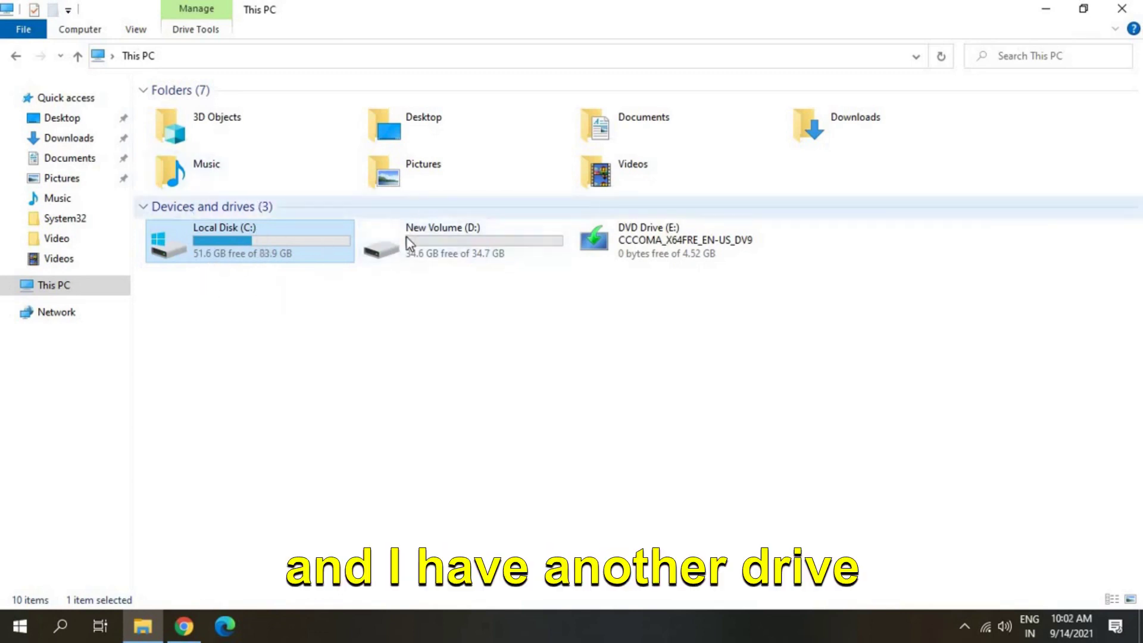
pyautogui.click(457, 244)
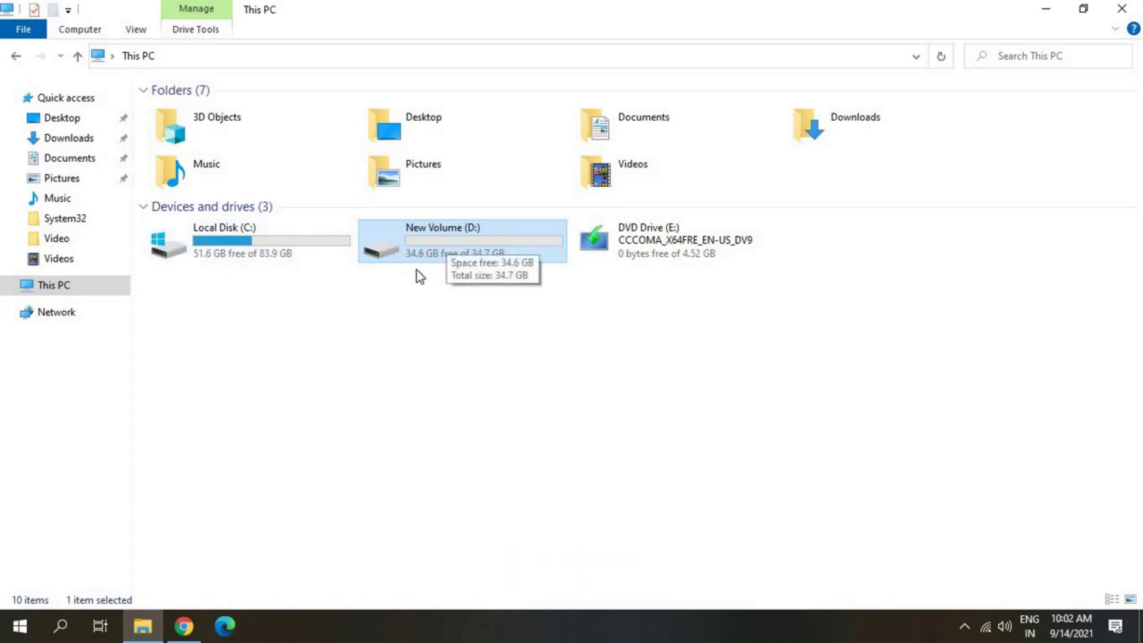
# Launch Disk Management by running diskmgmt.msc from the Run dialog.
pyautogui.click(875, 363)
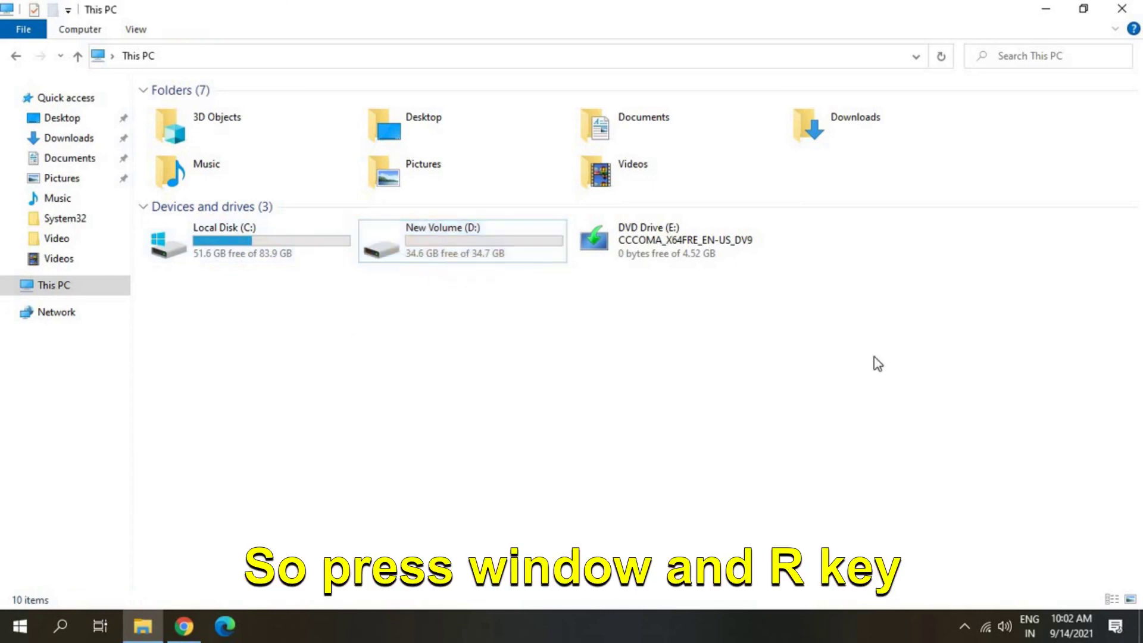
pyautogui.press('super+r')
pyautogui.click(637, 385)
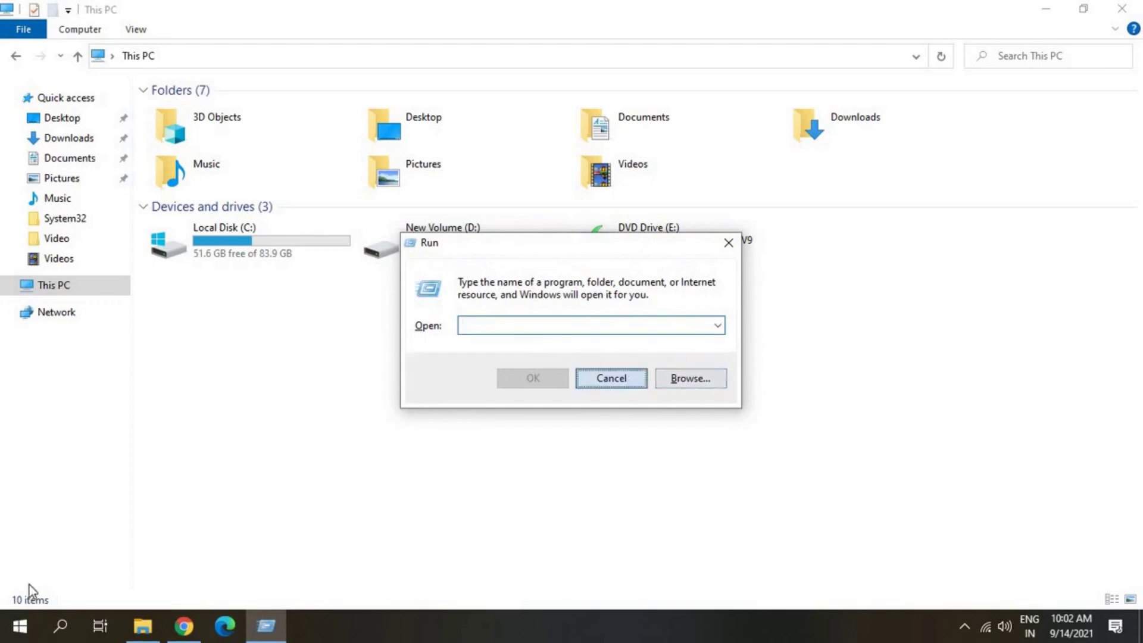
pyautogui.rightClick(16, 626)
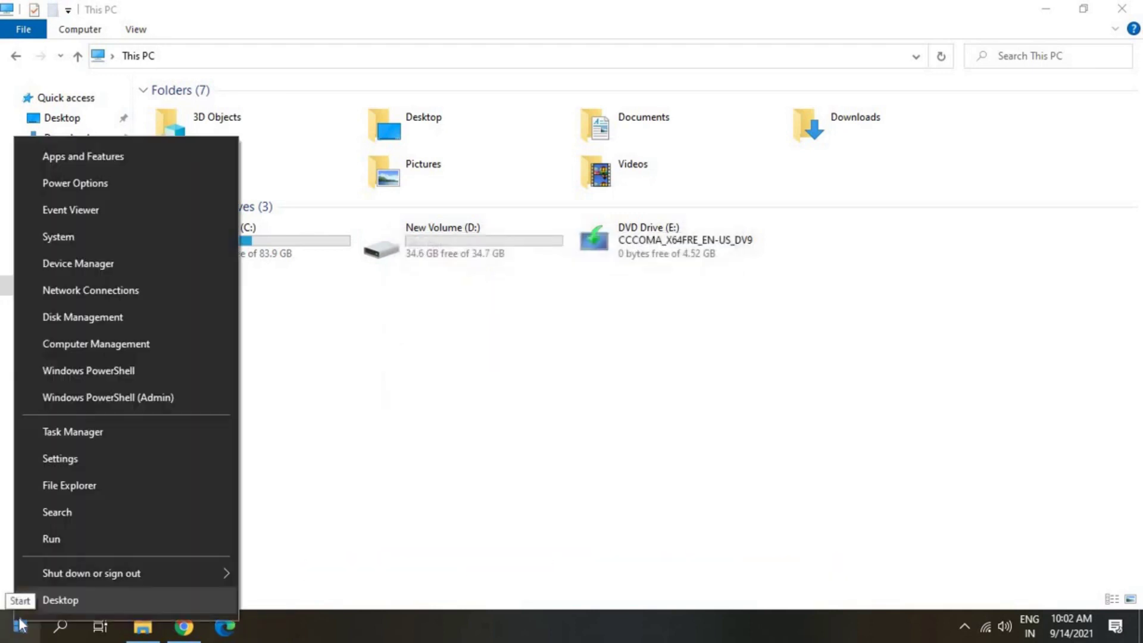
pyautogui.click(77, 538)
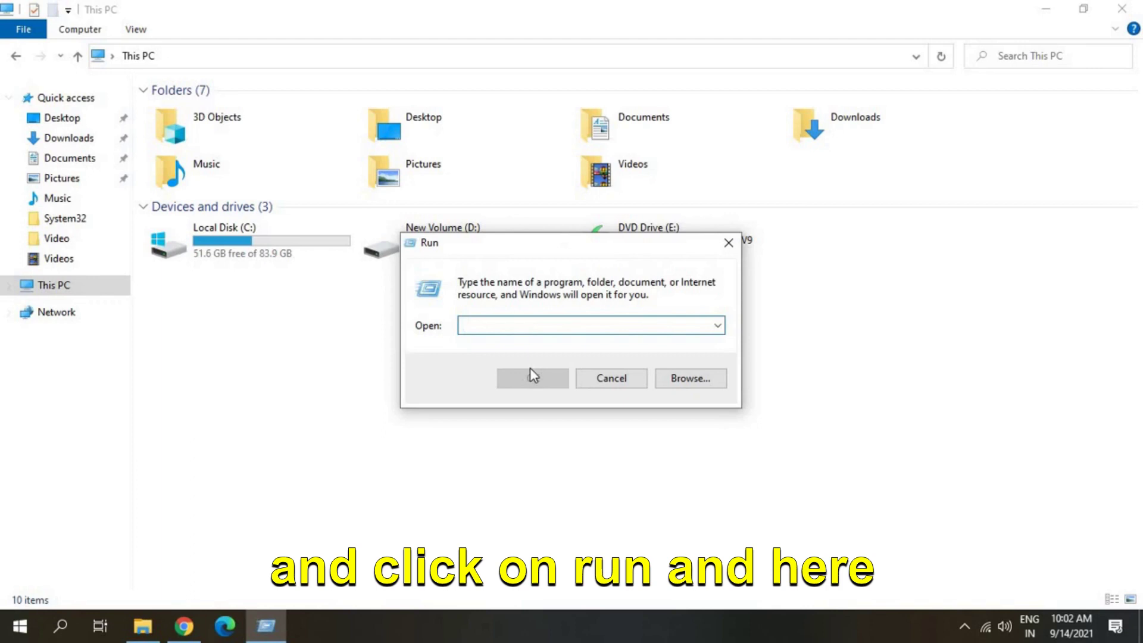
pyautogui.write('disk')
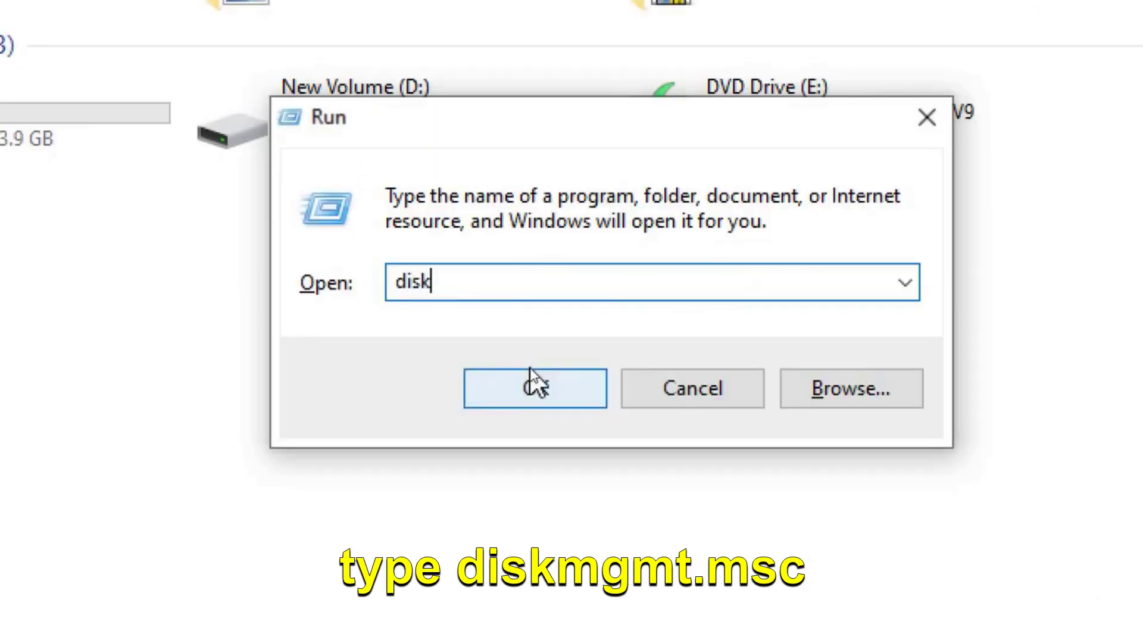
pyautogui.write('mgmt.msc')
pyautogui.press('Return')
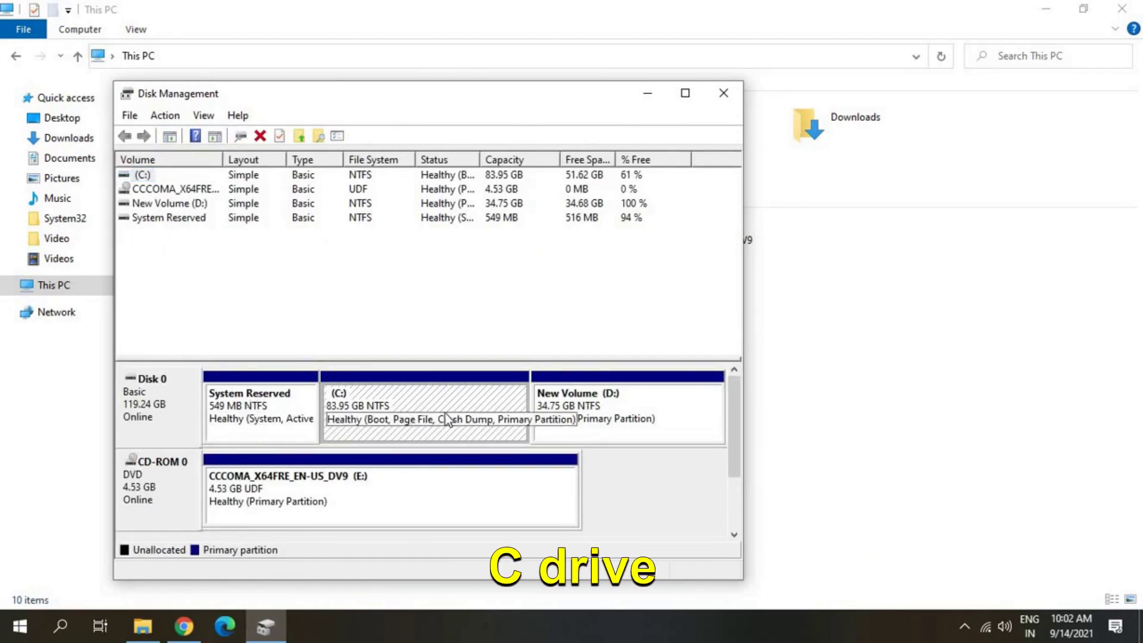
# Inspect the C: and D: partitions, note Extend Volume is greyed out for C:, then minimize Disk Management.
pyautogui.click(641, 398)
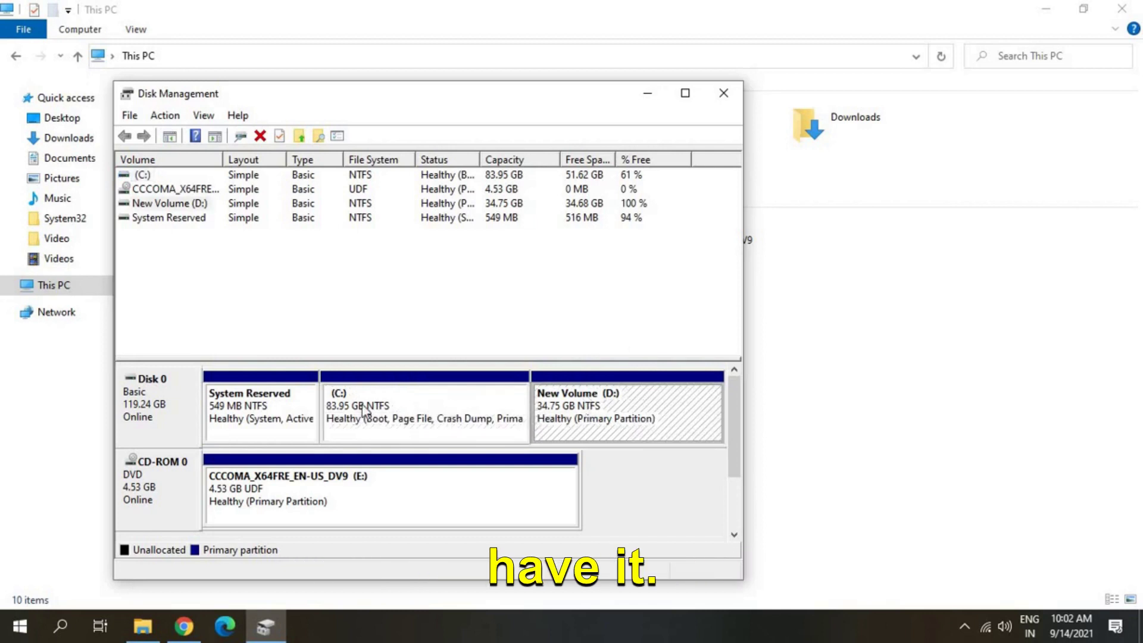
pyautogui.click(344, 410)
pyautogui.rightClick(344, 410)
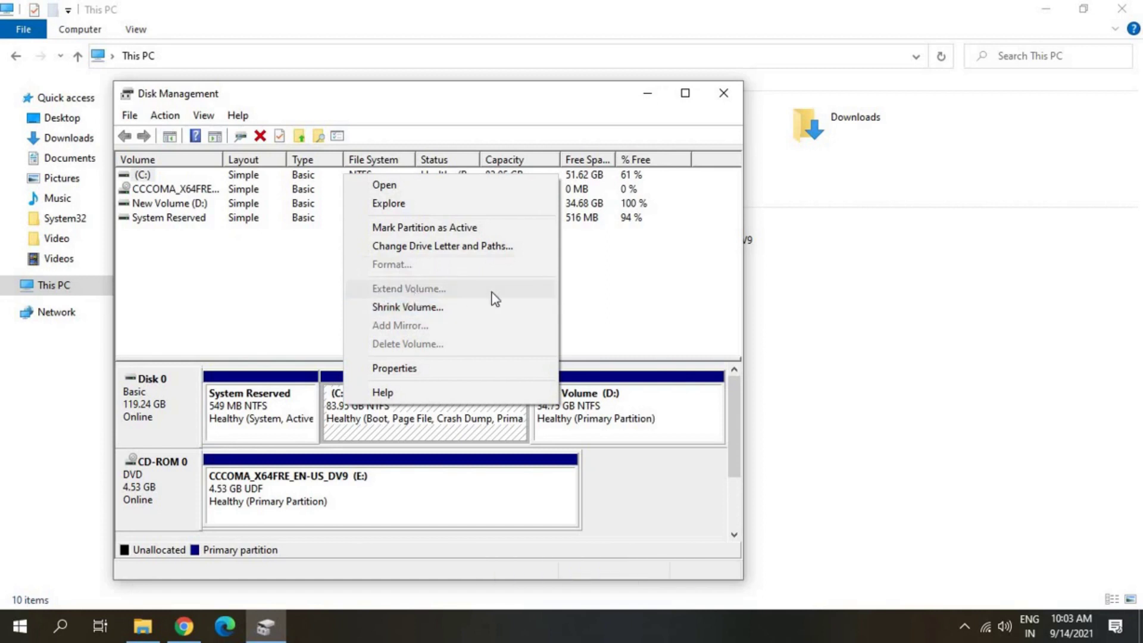
pyautogui.click(447, 424)
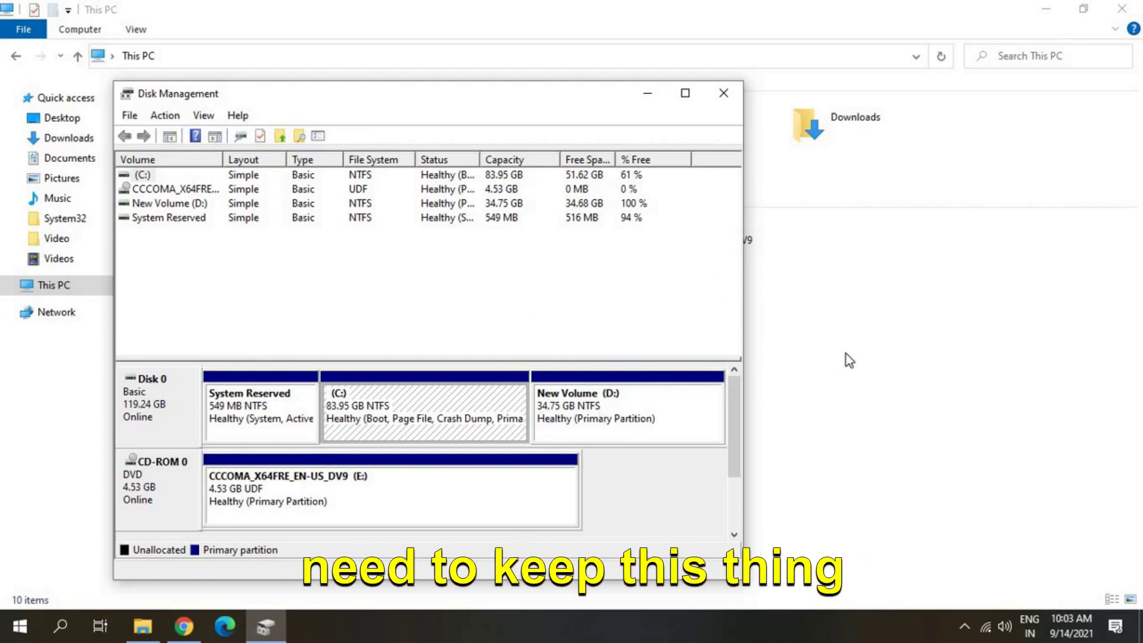
pyautogui.press('super+Down')
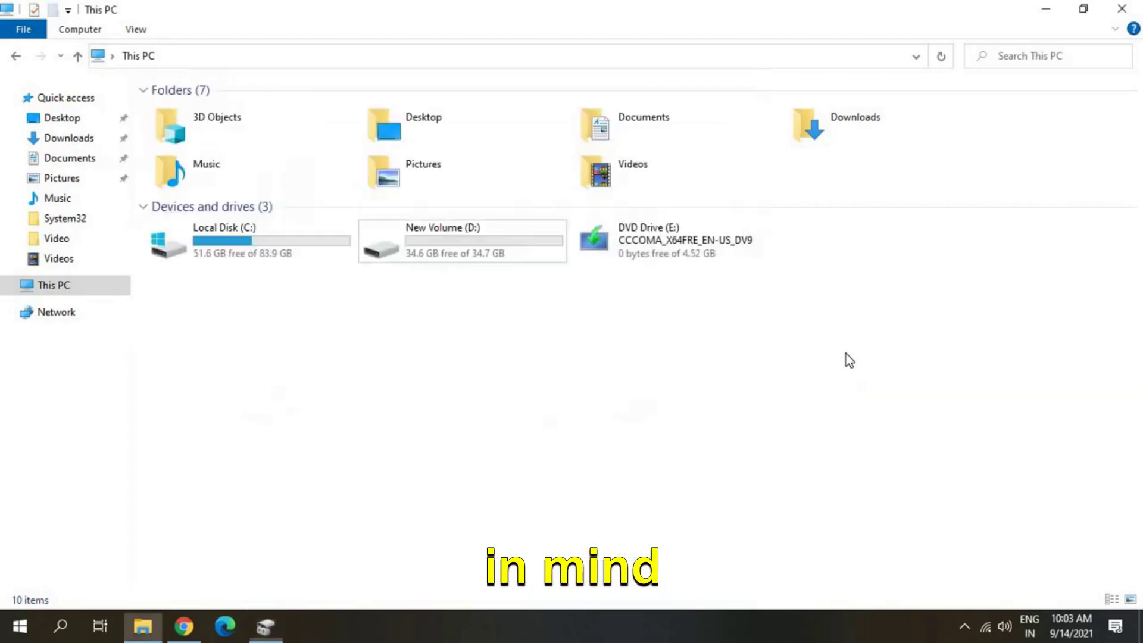
# Open New Volume (D:) to confirm it is empty, then return to This PC.
pyautogui.click(485, 227)
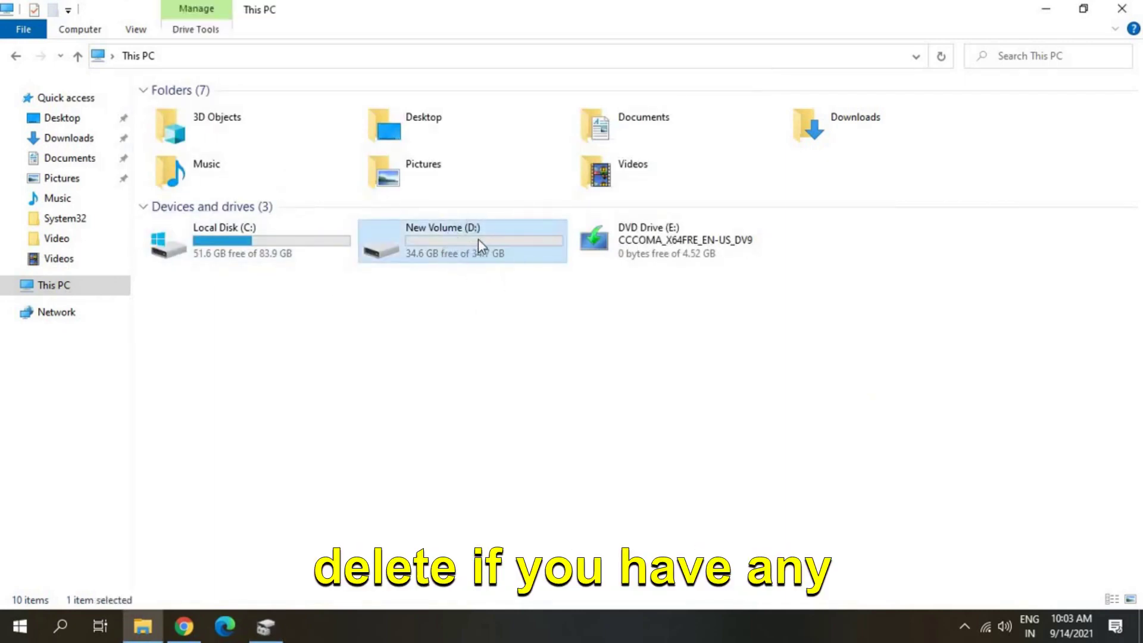
pyautogui.doubleClick(472, 254)
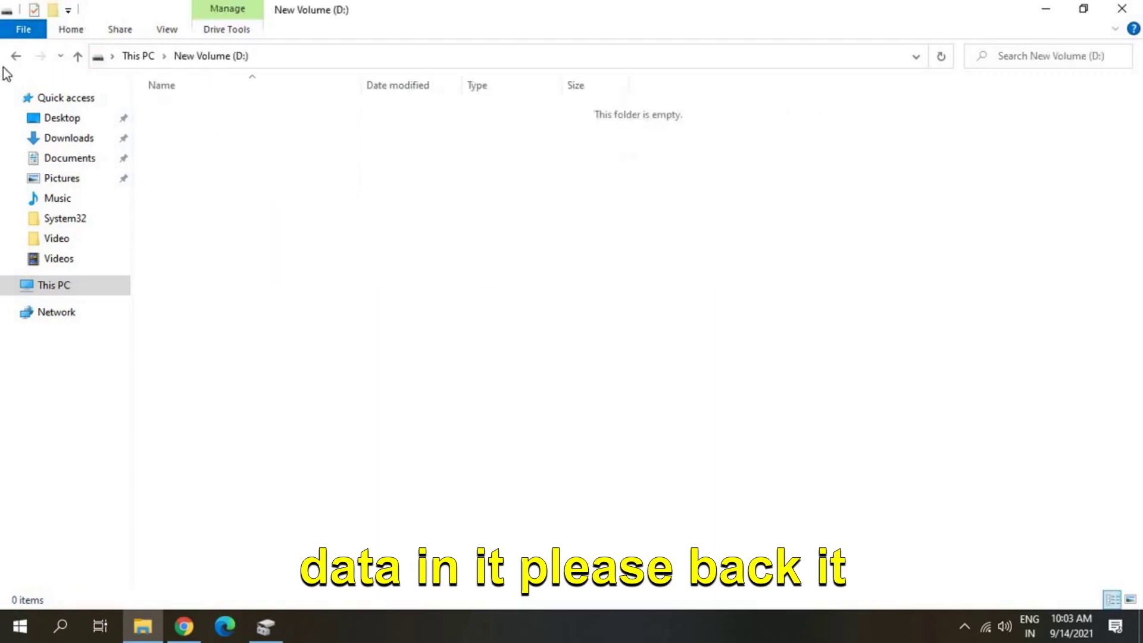
pyautogui.click(15, 56)
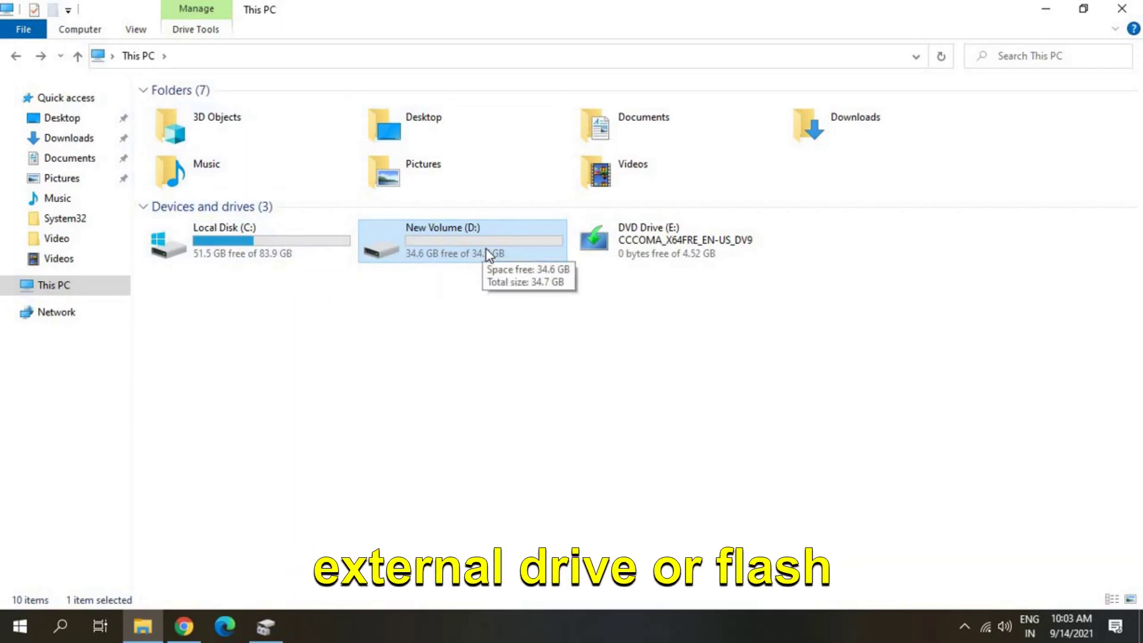
pyautogui.click(473, 363)
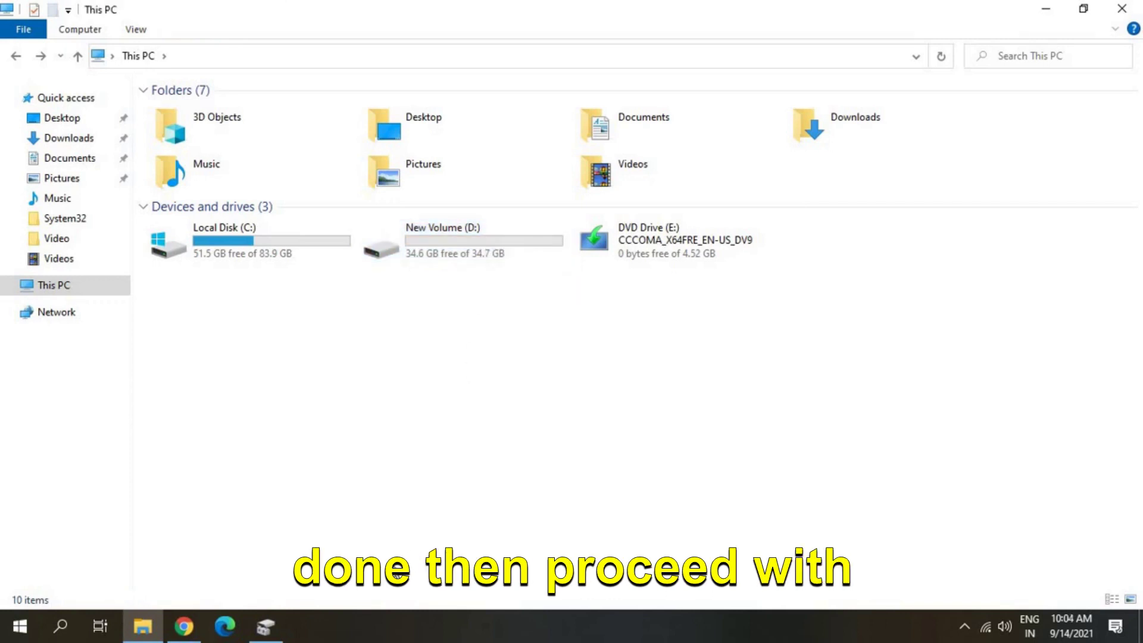
# Delete the New Volume (D:) partition, leaving 34.76 GB unallocated on Disk 0.
pyautogui.click(266, 627)
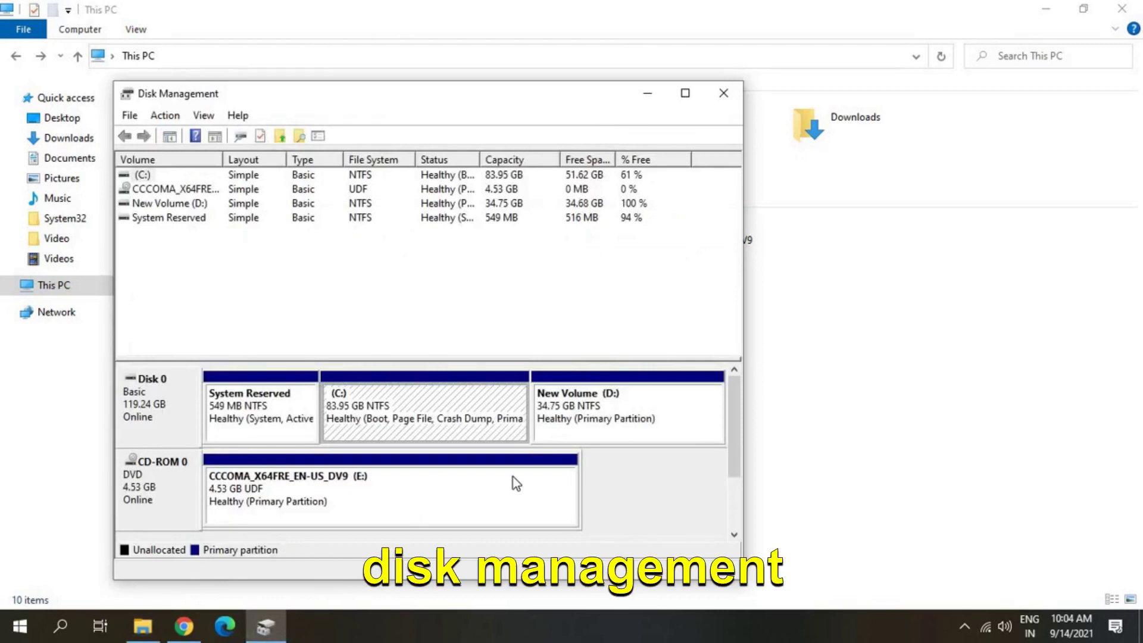
pyautogui.click(628, 398)
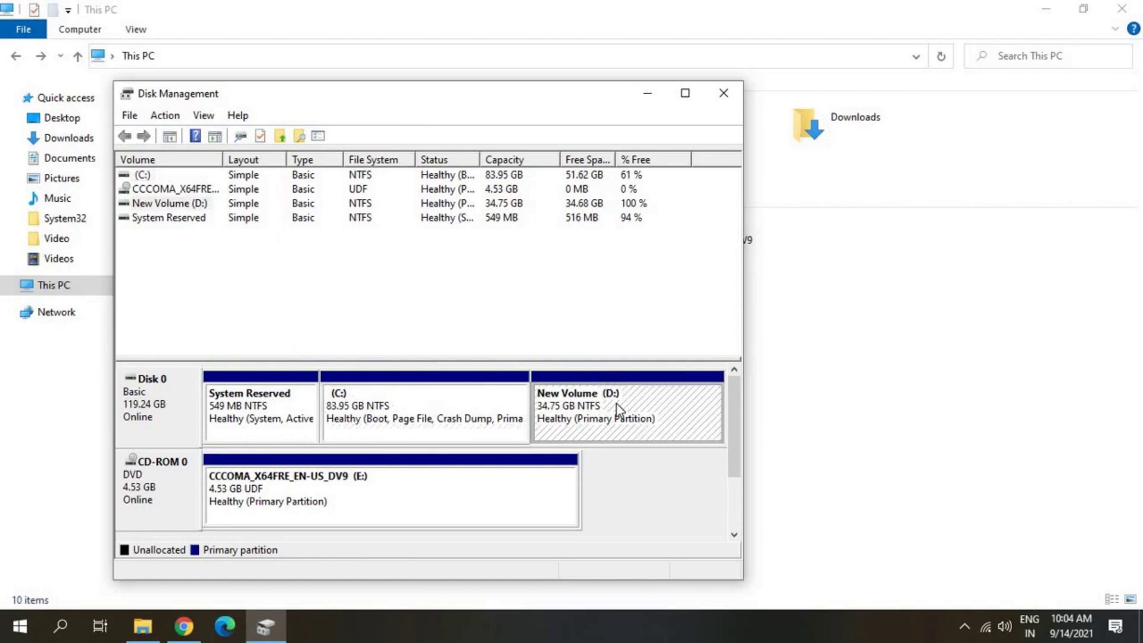
pyautogui.rightClick(617, 405)
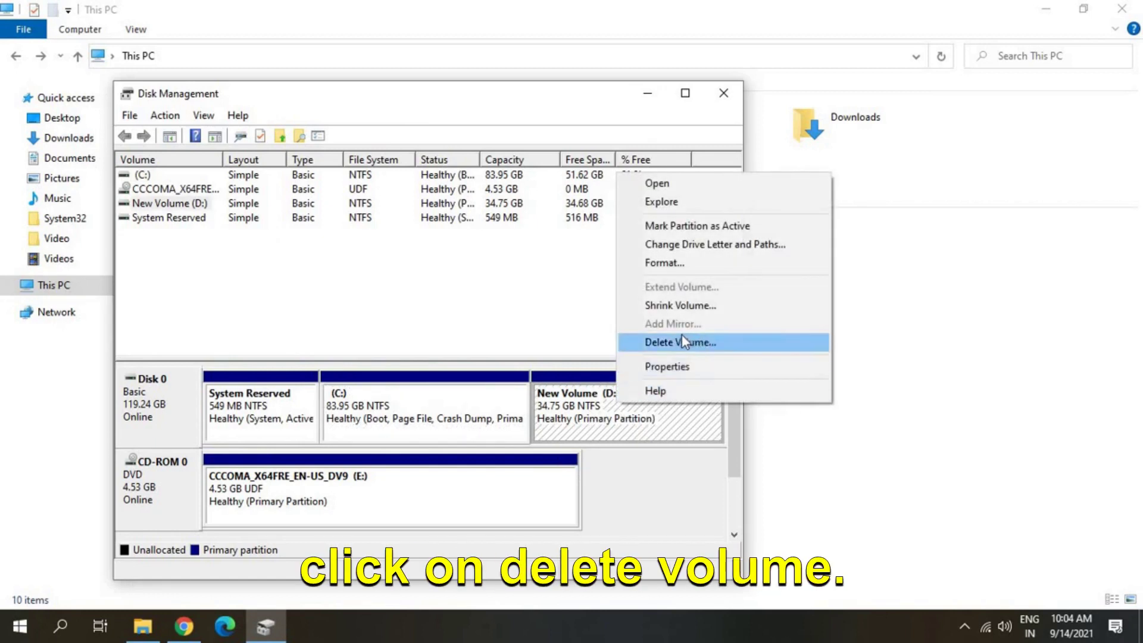
pyautogui.click(679, 342)
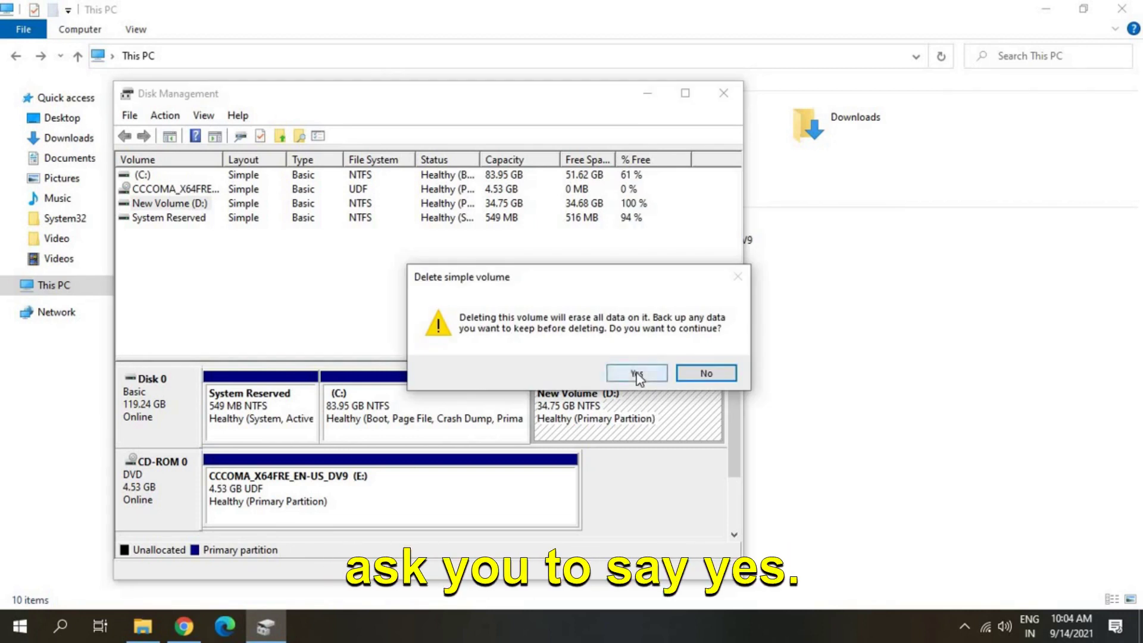
pyautogui.click(637, 374)
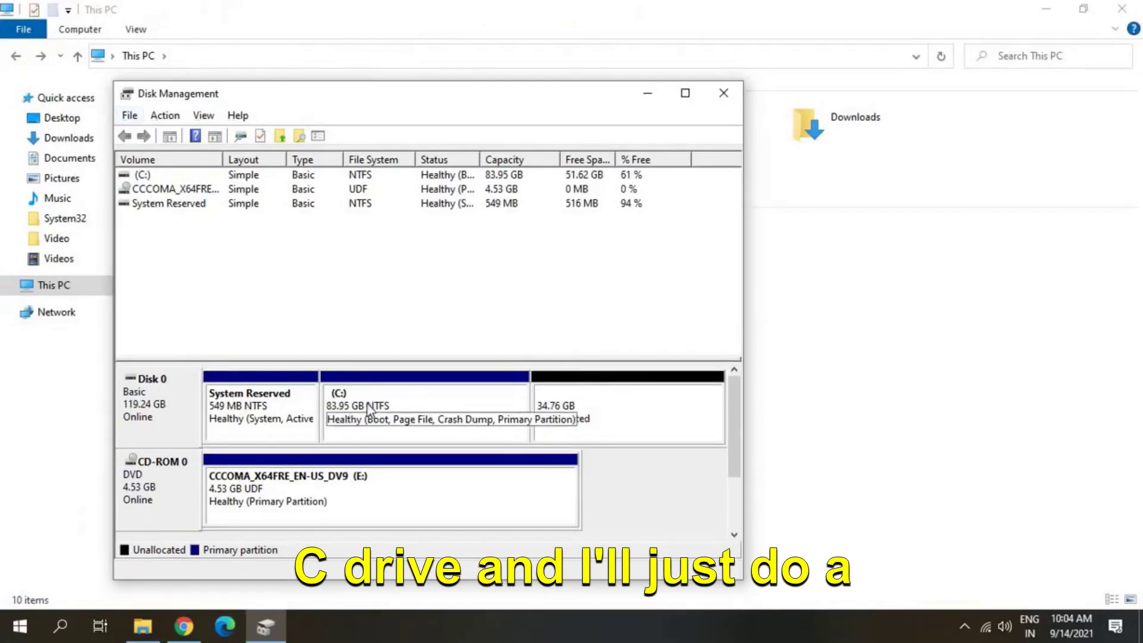
# Extend C: over all 35589 MB of unallocated space, growing it to 118.70 GB.
pyautogui.rightClick(367, 405)
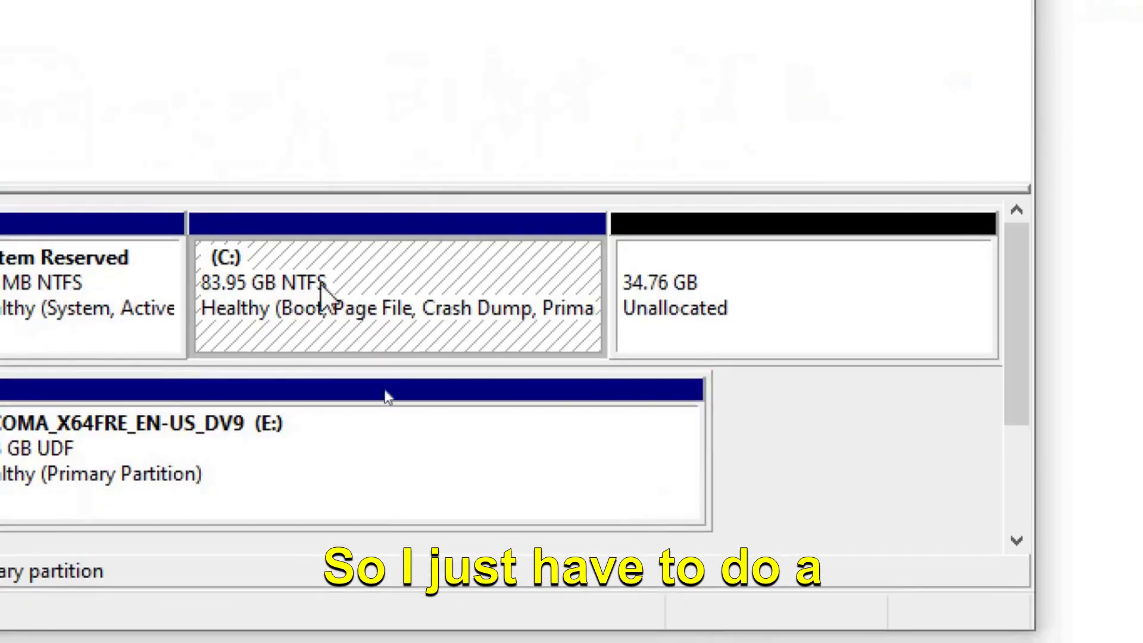
pyautogui.rightClick(387, 396)
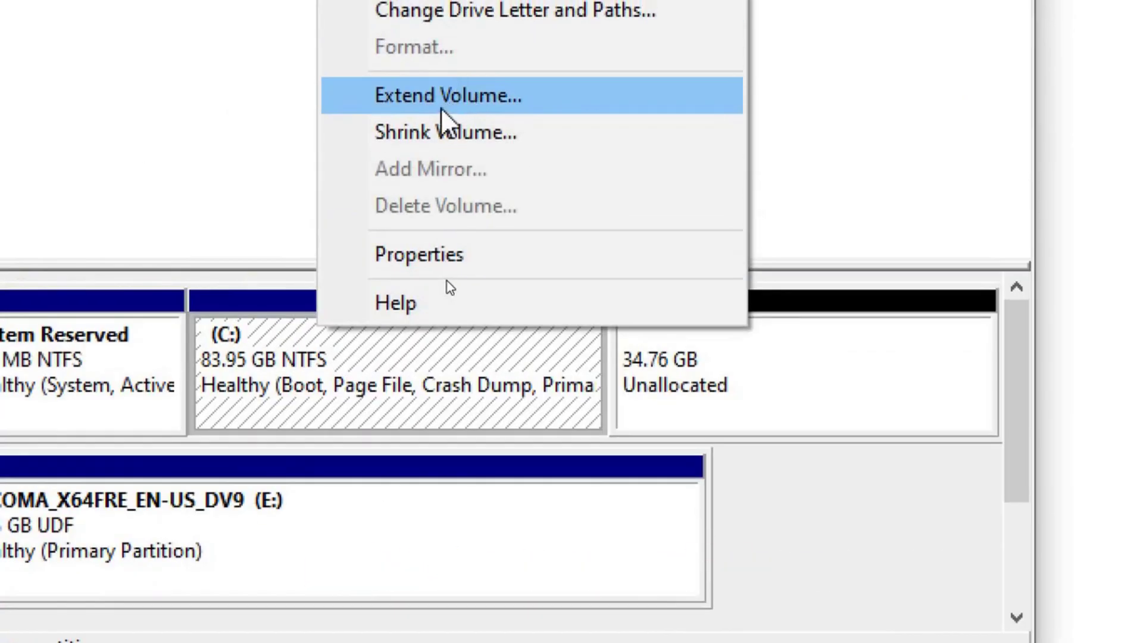
pyautogui.click(441, 109)
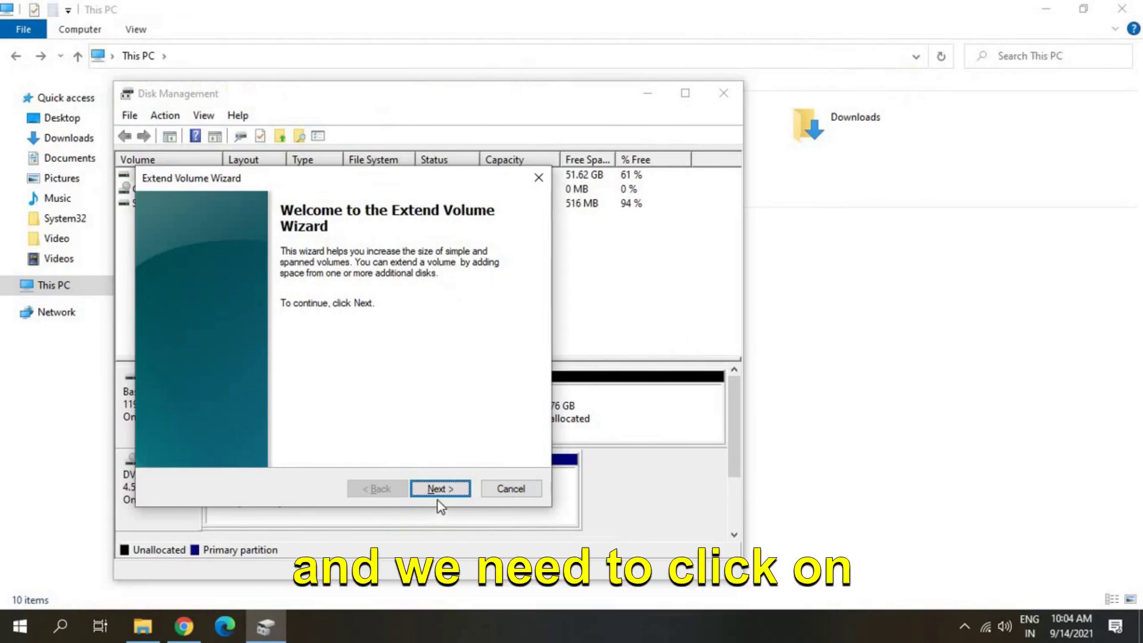
pyautogui.click(440, 488)
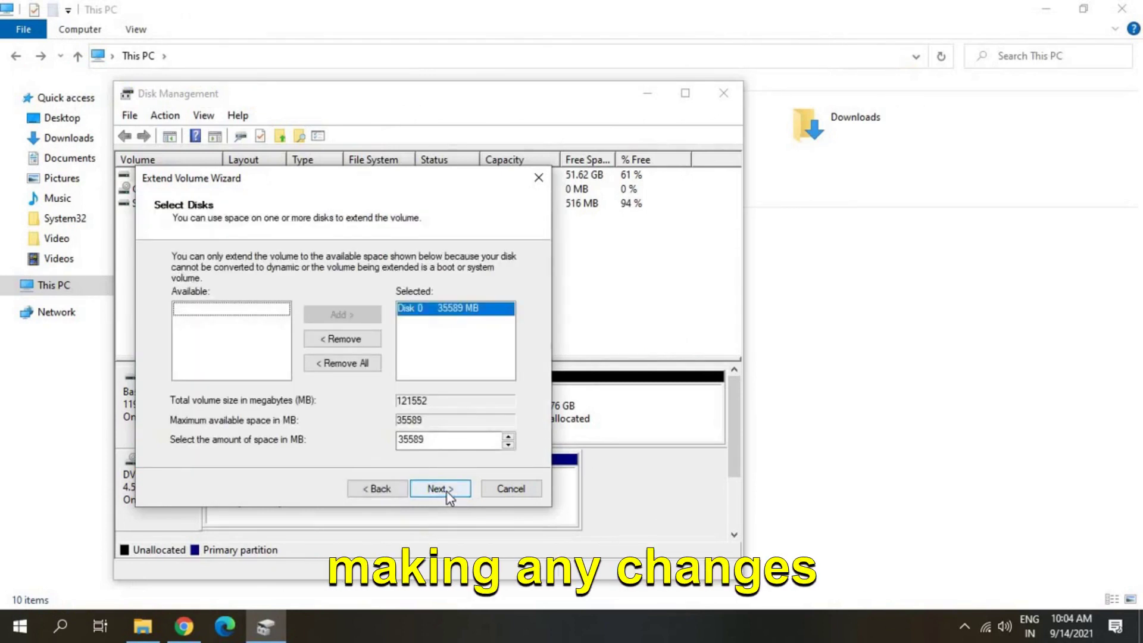
pyautogui.click(446, 493)
pyautogui.click(447, 492)
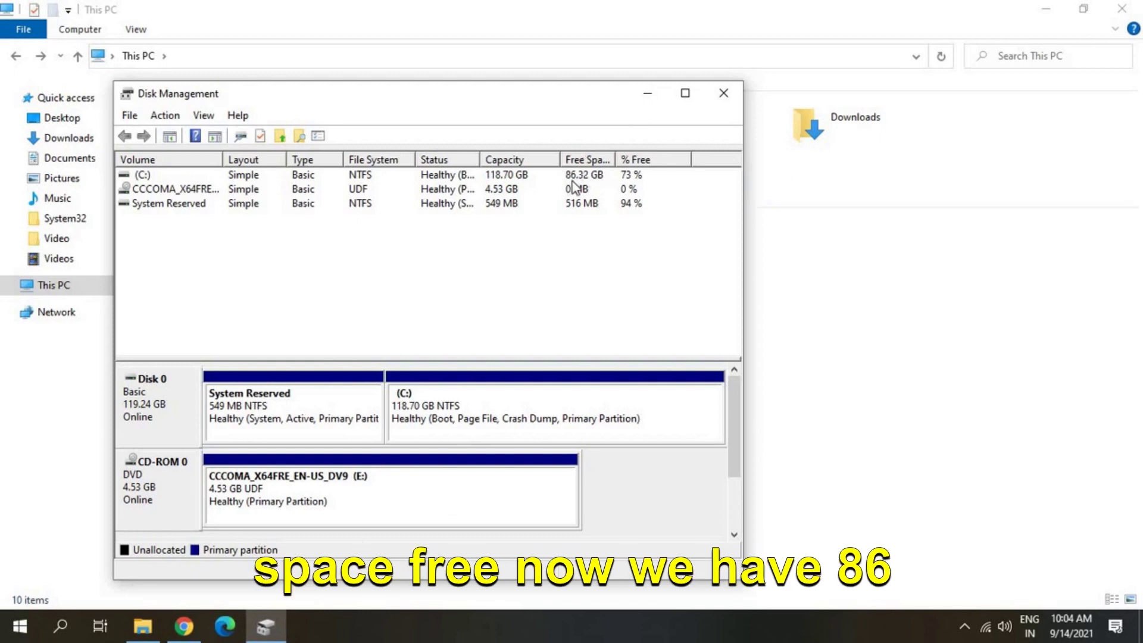
# Refresh This PC so Local Disk (C:) shows 86.3 GB free of 118 GB.
pyautogui.click(856, 317)
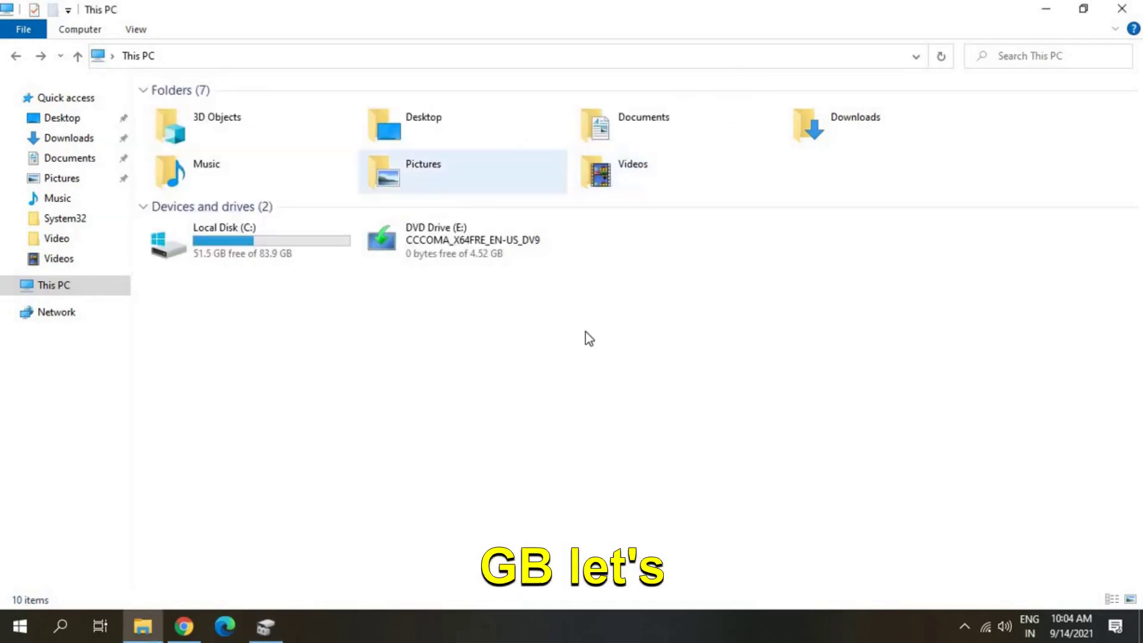
pyautogui.rightClick(339, 353)
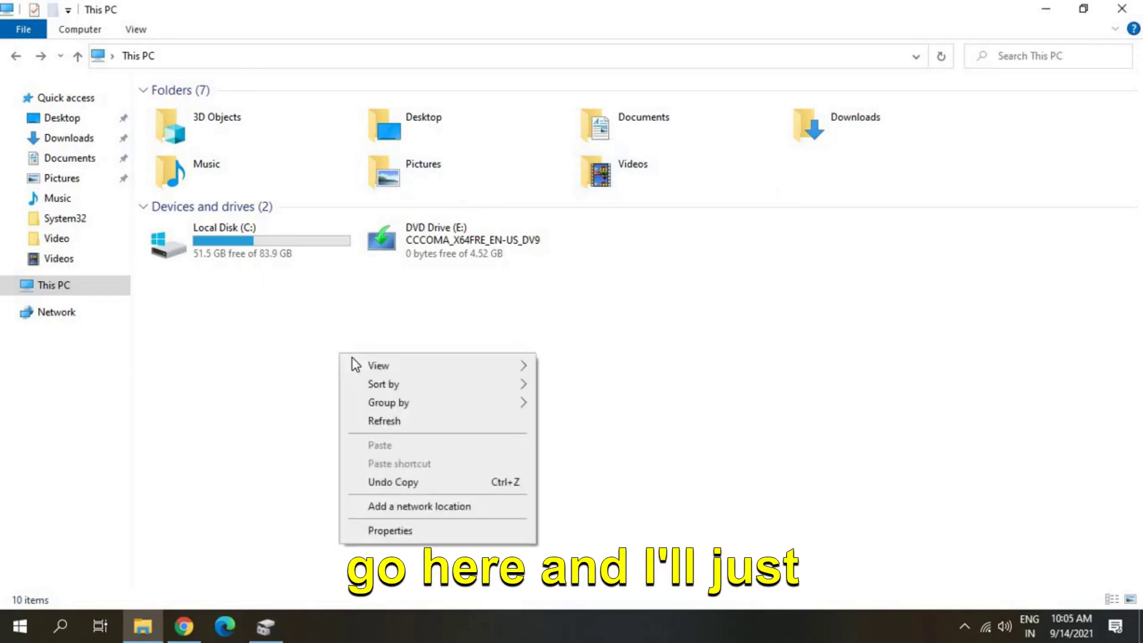
pyautogui.click(381, 420)
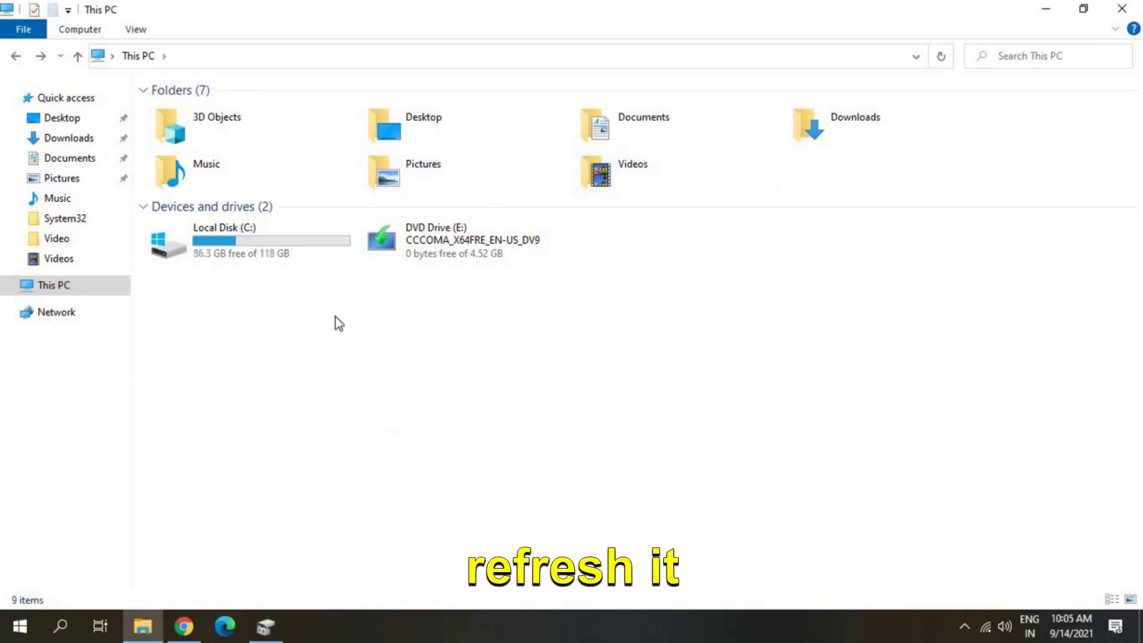